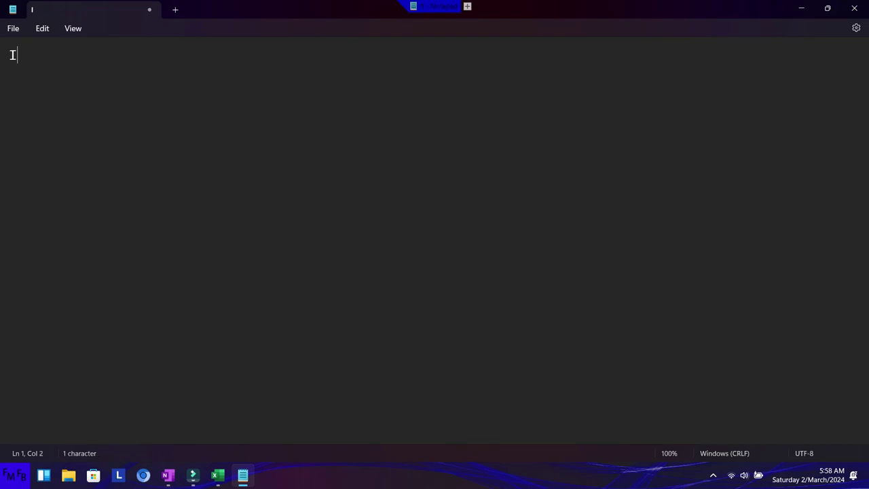
# Step: Write 'In this video, I will show you how to change between the different views in excel.' plus Spanish translation, then start a new line
pyautogui.write('this vide')
pyautogui.press('BackSpace')
pyautogui.write('deo, I will show you ')
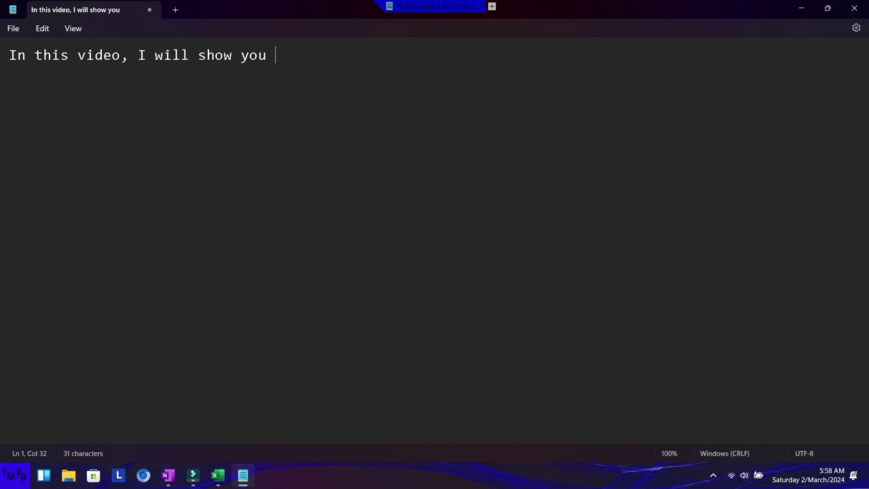
pyautogui.write('how to change between the different views in exce')
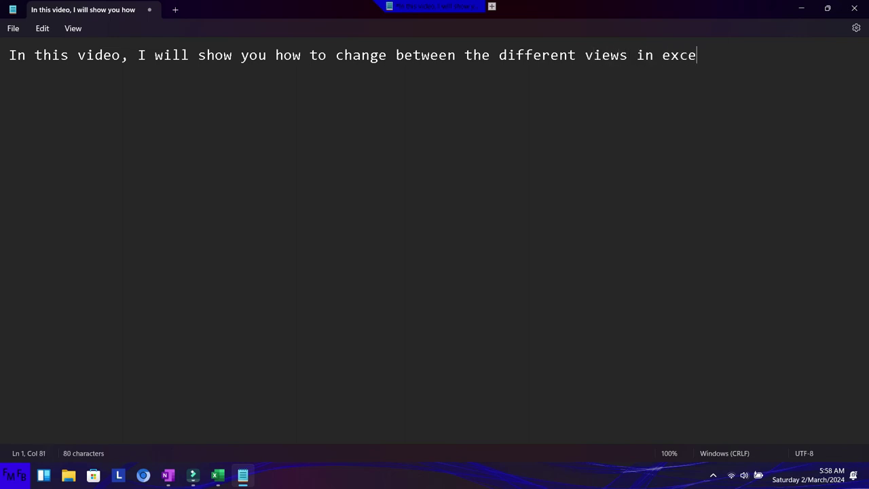
pyautogui.write('l')
pyautogui.write('./')
pyautogui.write('En este vide, yo les mostraré como cambiar entre la')
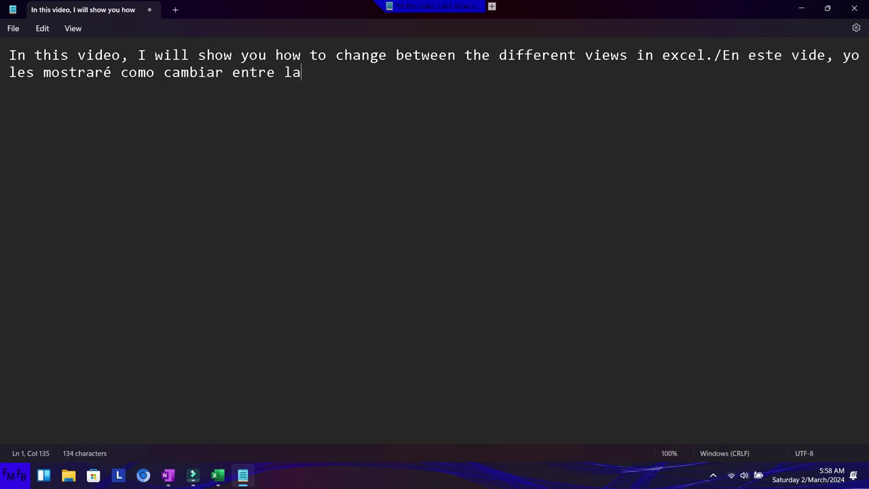
pyautogui.write('s ')
pyautogui.write('diferentes vistas en Exce')
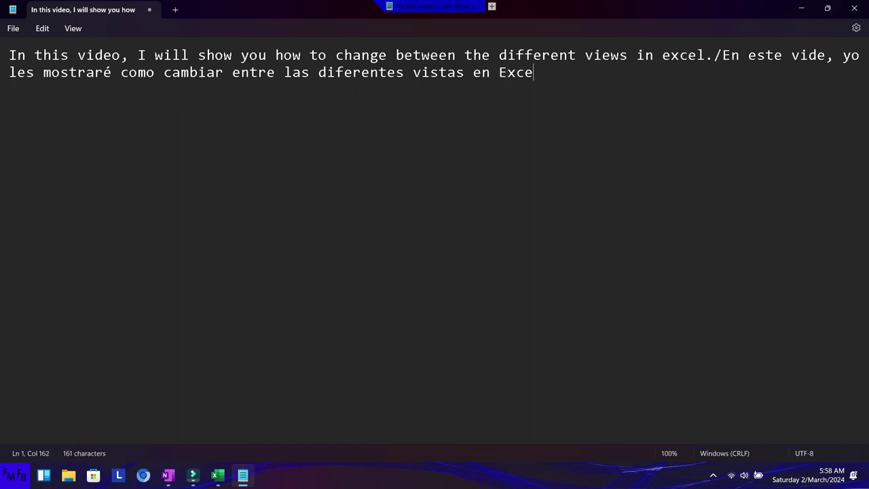
pyautogui.write('l.')
pyautogui.press('Return')
# Step: Add the line about the bottom-right view buttons, with Spanish 'La forma más fácil es usar las opciones en la parte inferior derecha de Excel.'
pyautogui.write('The easisest ')
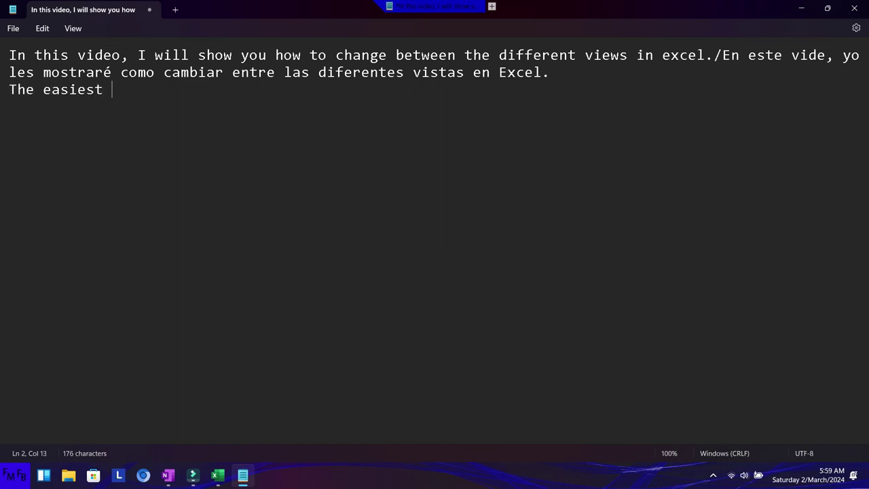
pyautogui.write('option is to')
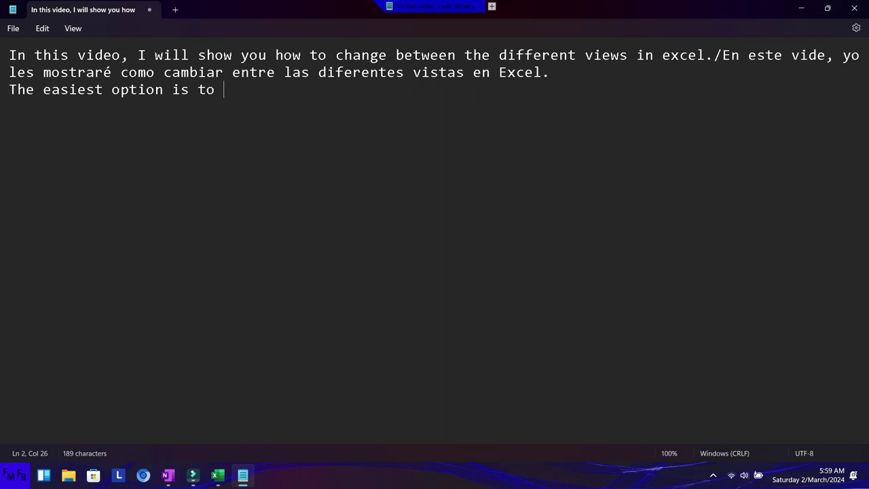
pyautogui.write('use the buttons on the right bottom corner of Excel./La forma ma')
pyautogui.press('BackSpace')
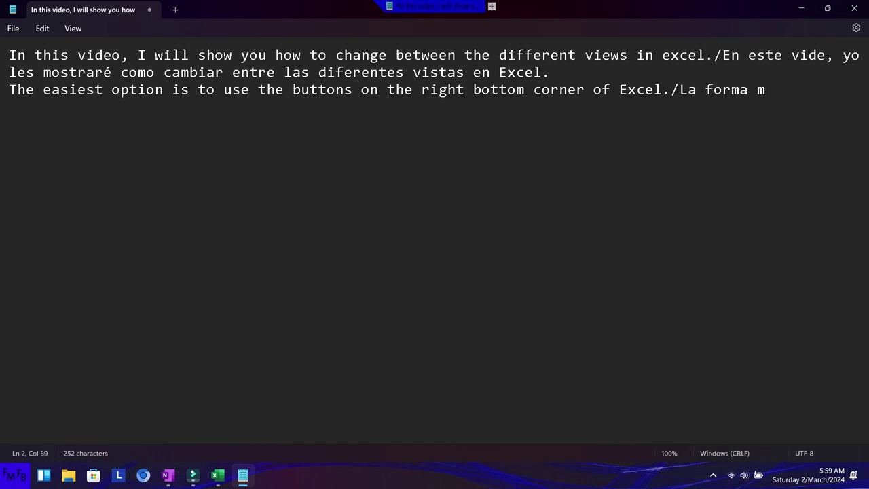
pyautogui.write('ás fácil es usar las opciones en la parte inferio')
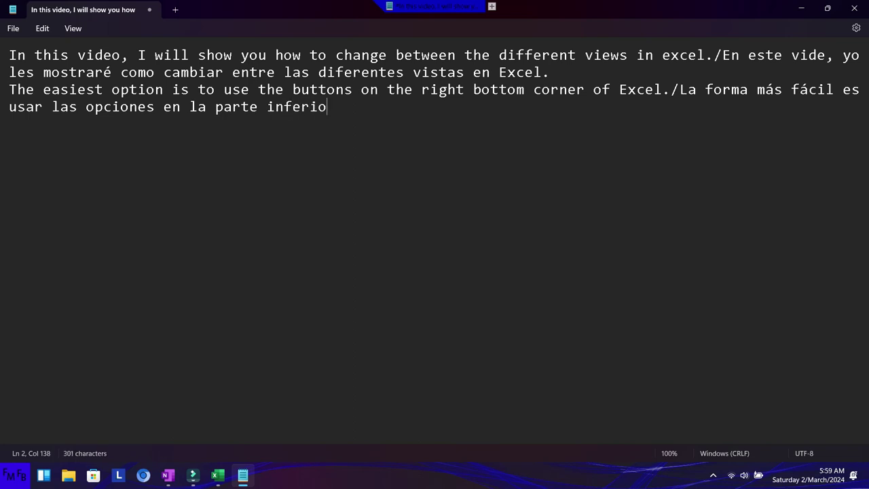
pyautogui.write('r derecha de Excel.')
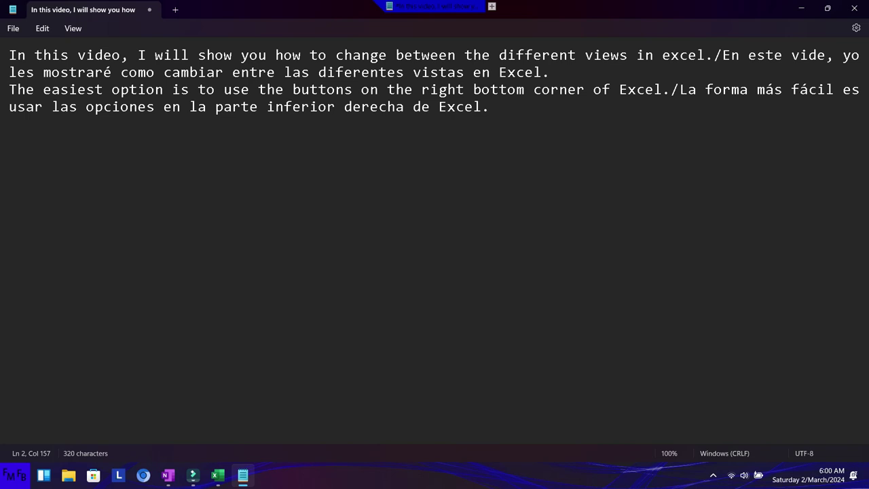
# Step: In Excel's Book1, use the status-bar buttons to show Page Layout, Normal, Page Break Preview, then Normal
pyautogui.click(217, 475)
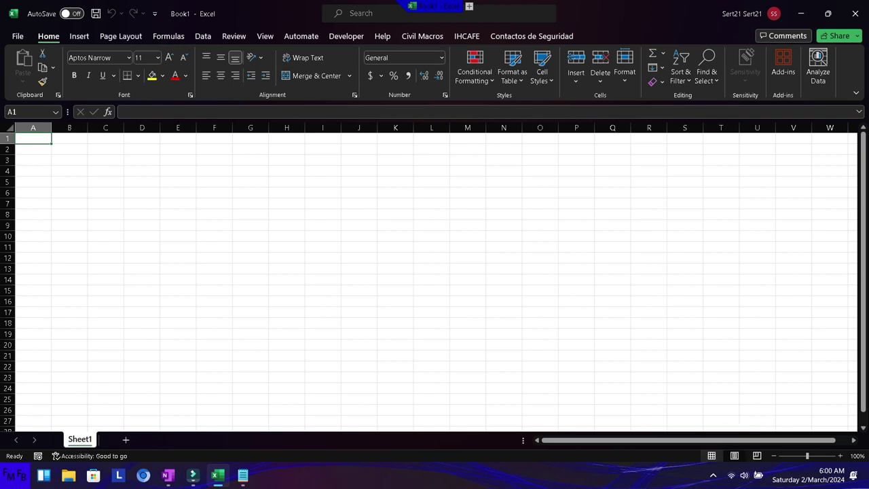
pyautogui.click(734, 455)
pyautogui.click(712, 456)
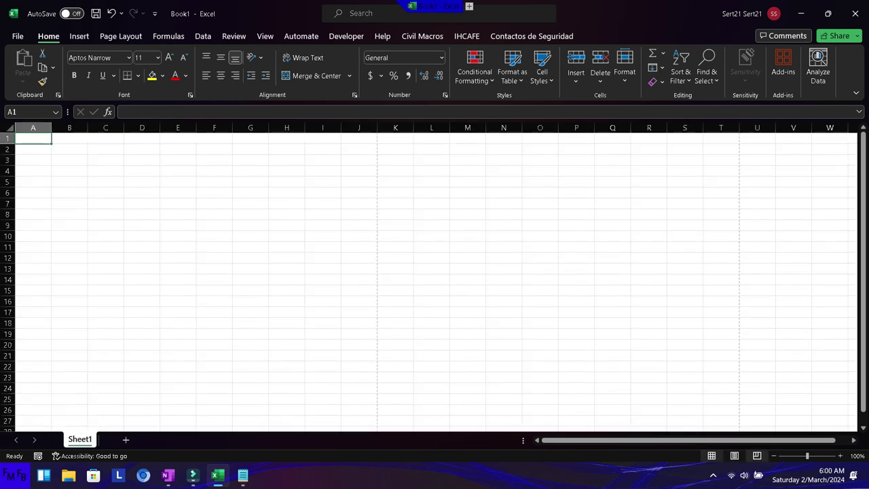
pyautogui.click(757, 456)
pyautogui.click(711, 455)
# Step: Back in Notepad, type 'The other option is using the buttons in the View tab.' and begin its Spanish translation
pyautogui.hotkey('alt', 'Tab')
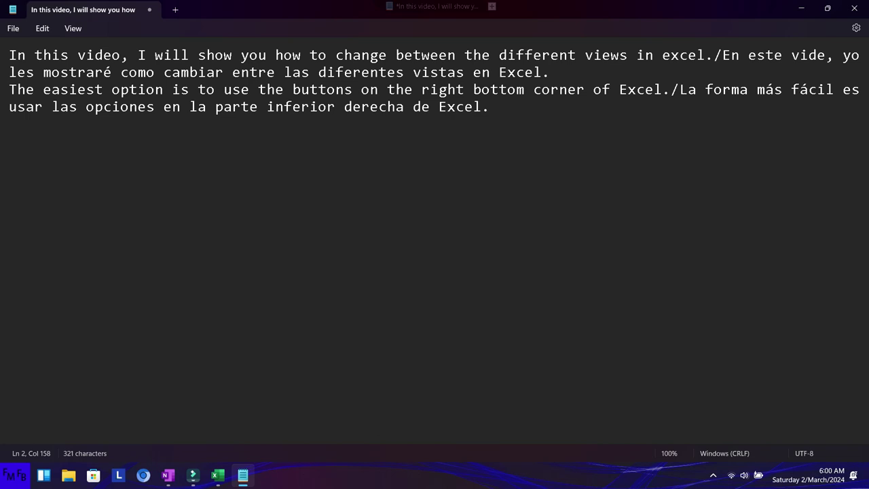
pyautogui.write('The other options')
pyautogui.press('BackSpace')
pyautogui.write('is using the buttons in the View tab./La otra opción es usar los botones la la pesta')
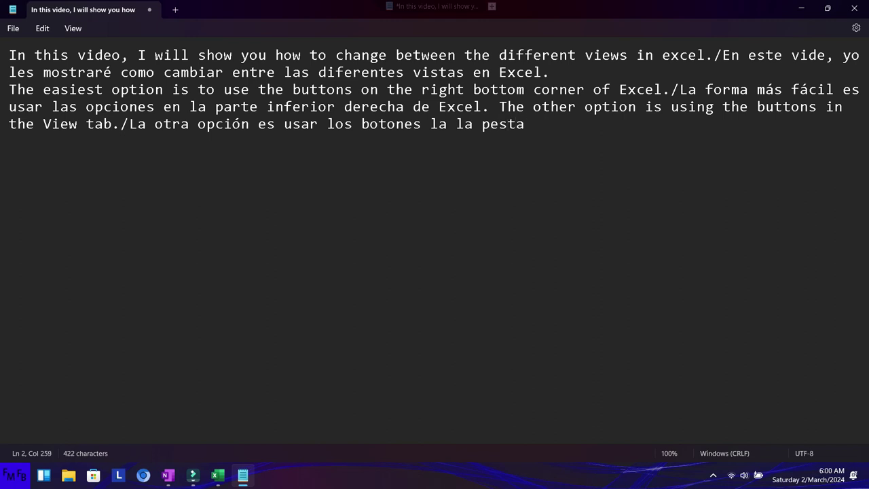
pyautogui.write('ña de vista')
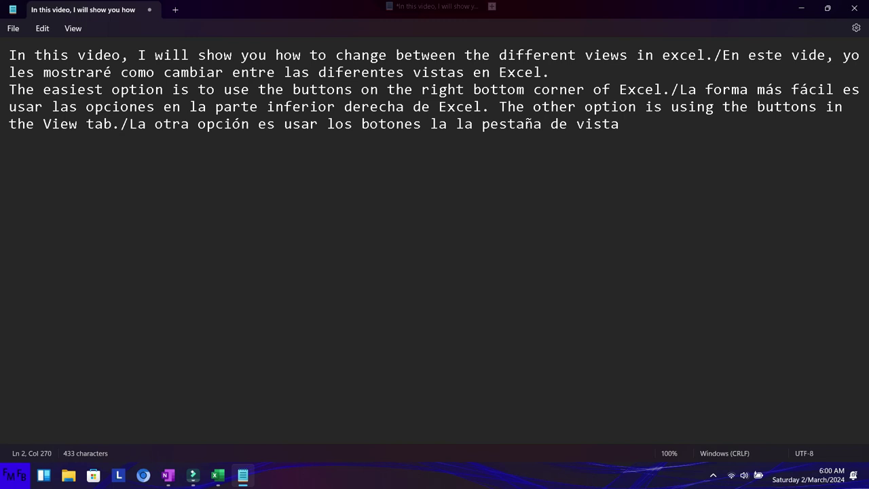
# Step: In Excel, use the View tab to show Page Break Preview, Normal, Page Layout, and finally Normal view
pyautogui.hotkey('alt', 'Tab')
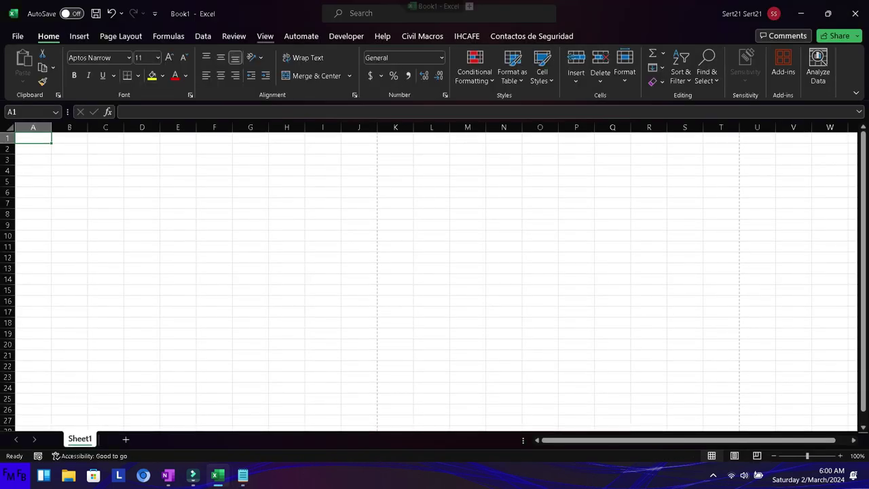
pyautogui.hotkey('alt', 'w')
pyautogui.click(203, 68)
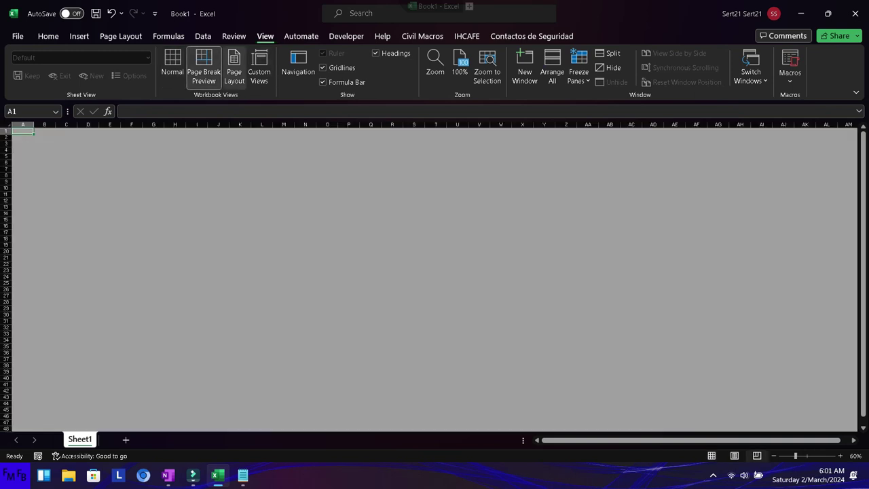
pyautogui.click(172, 64)
pyautogui.click(234, 64)
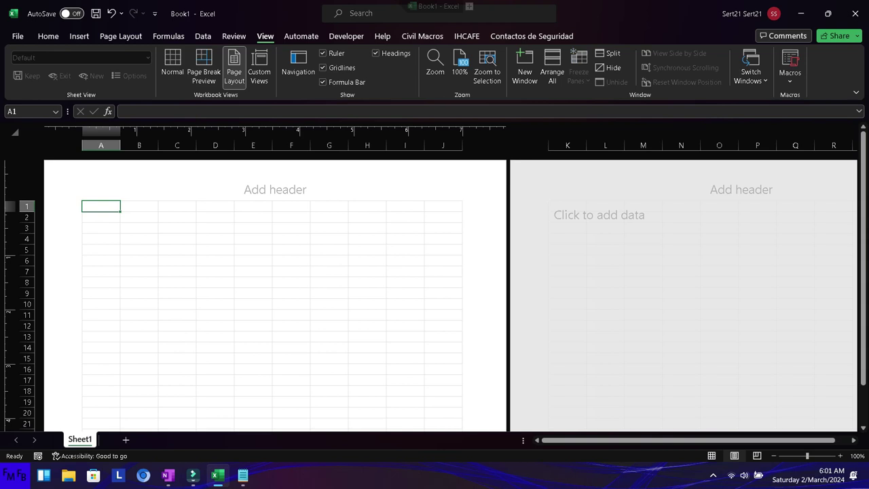
pyautogui.click(173, 65)
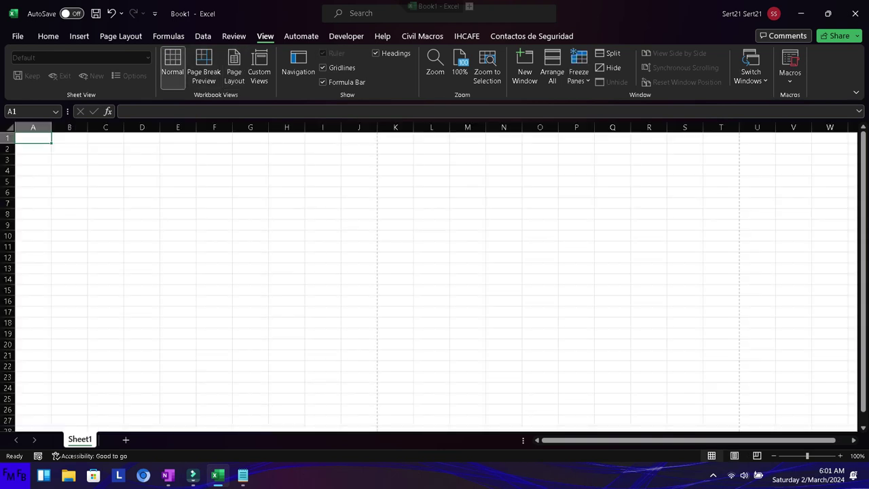